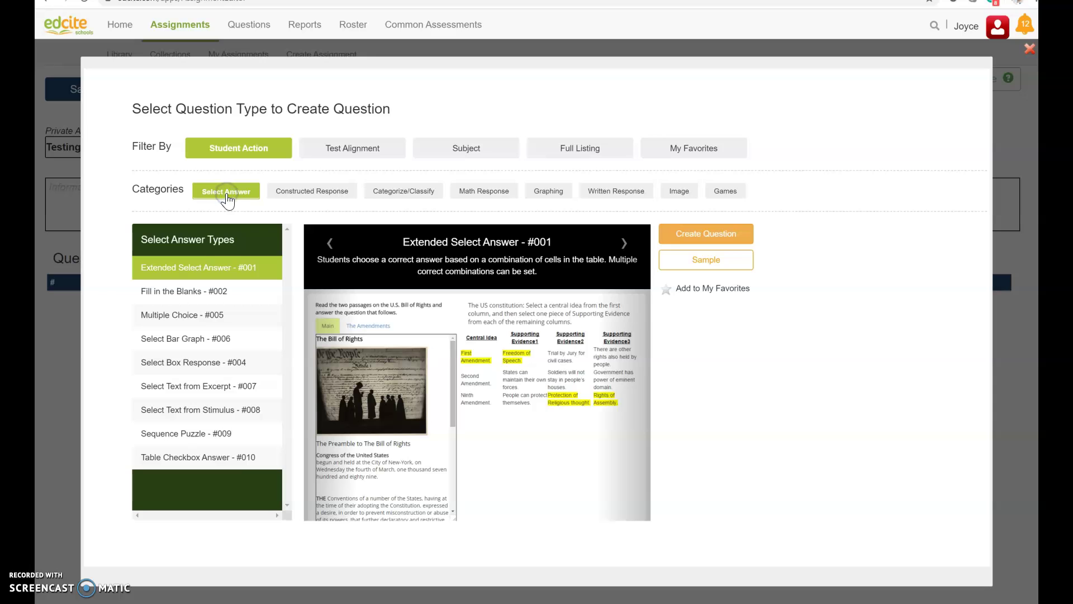
Create a Fill in the Blanks - #002 question and name it "Testing"
click(193, 301)
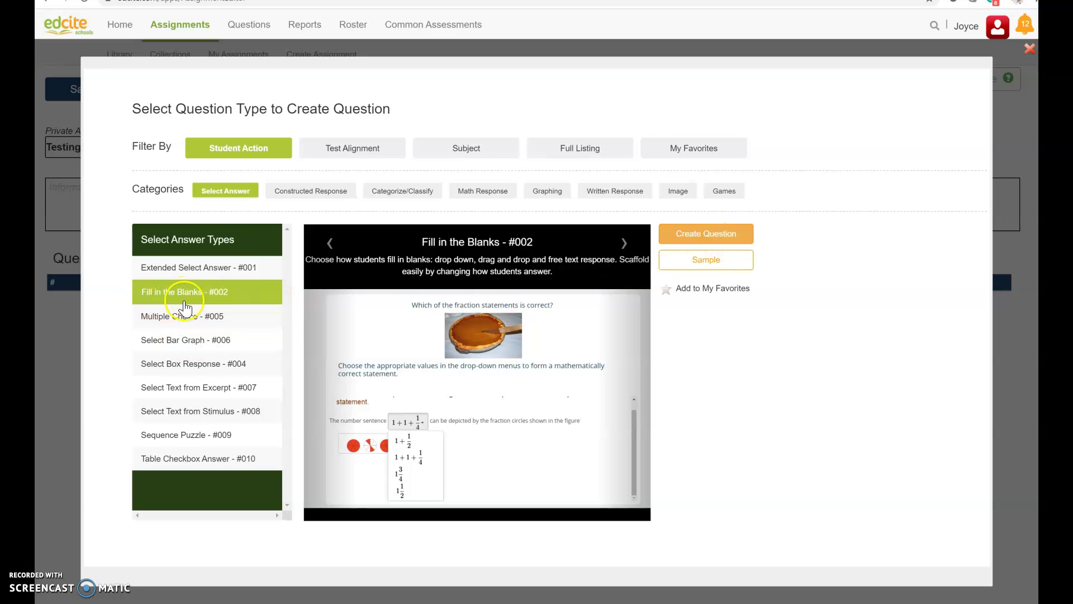
click(682, 232)
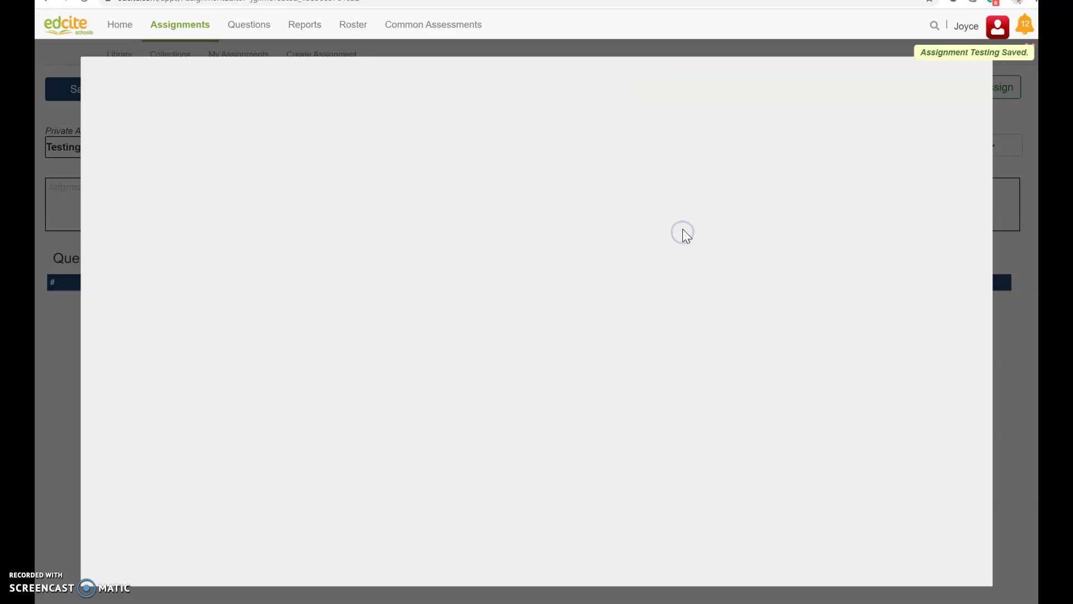
click(127, 121)
text(Testi)
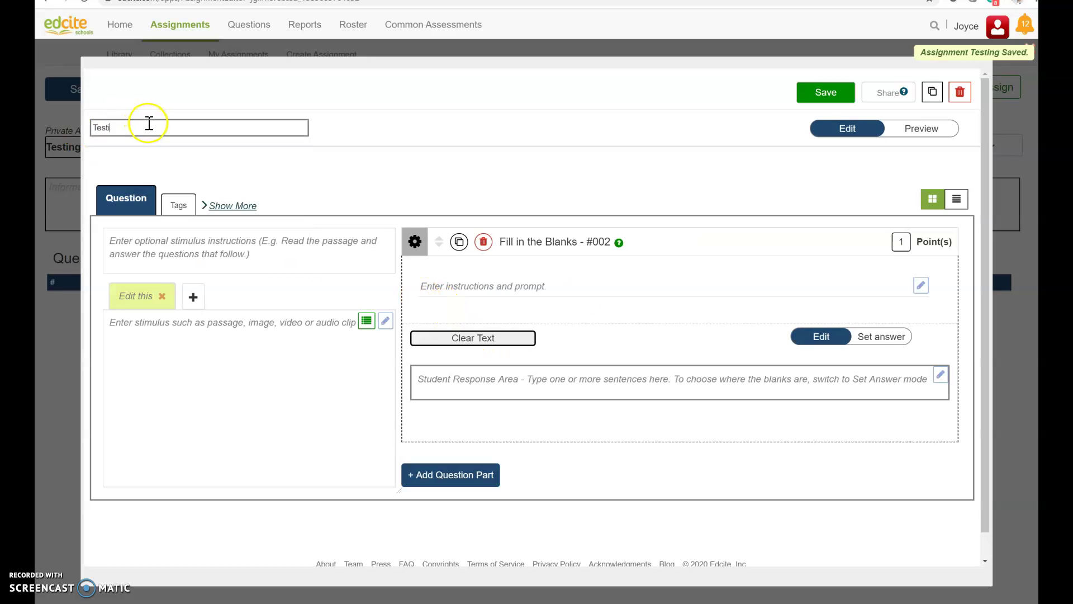
text(ng)
Enter the prompt "The question blah blah blah" and the student response lines "x = 5" and "x = 7"
click(468, 283)
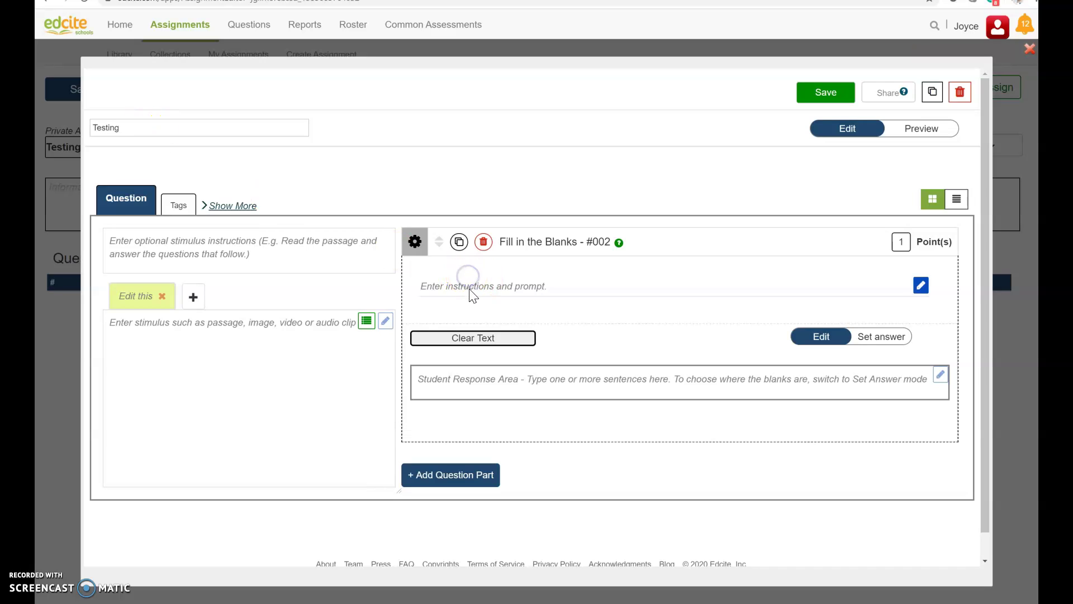
text(The question blah blah blah)
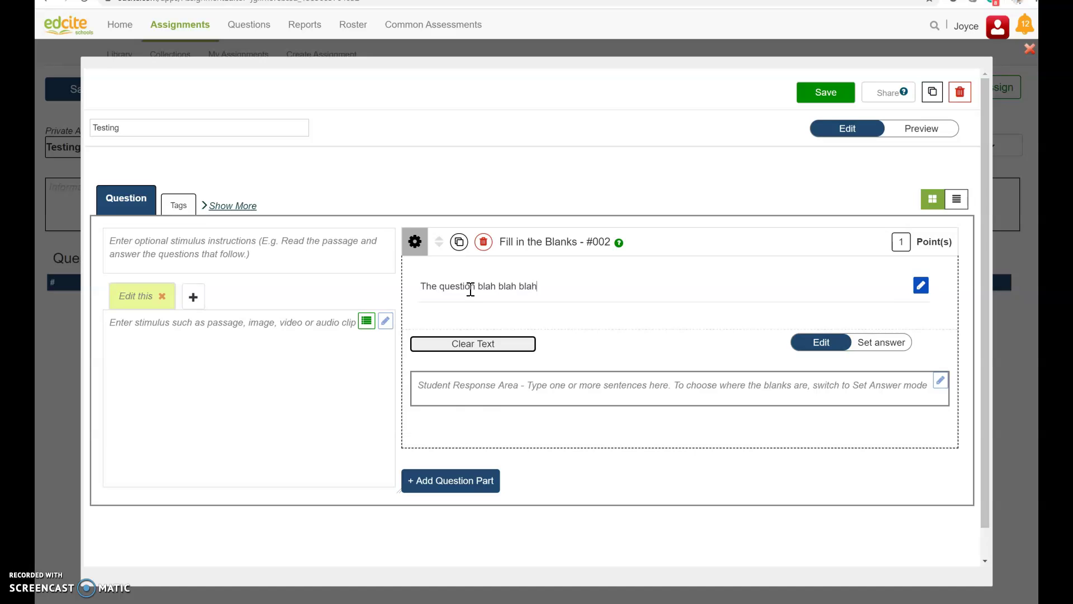
click(467, 391)
click(505, 351)
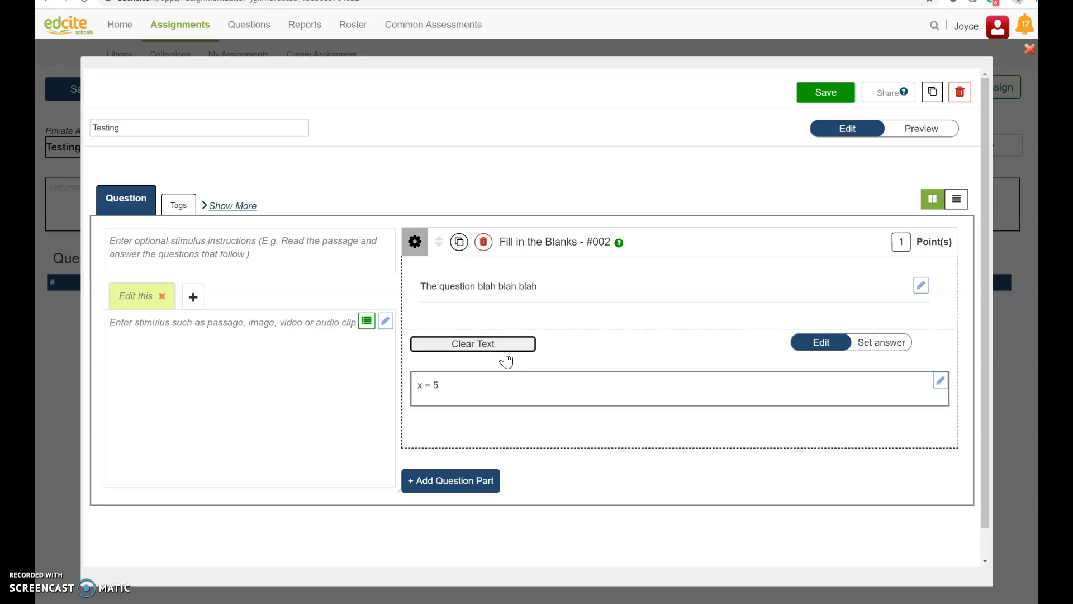
key(Return)
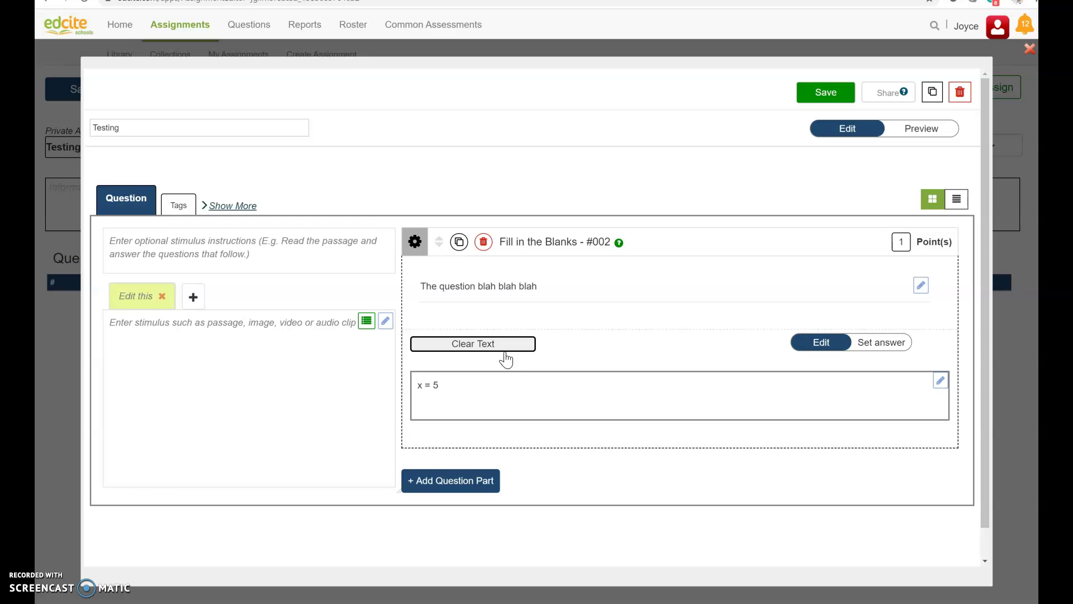
key(Return)
key(BackSpace)
Set the 5 and the 7 in the response lines as answer blanks and make the answer type Text Answer
click(882, 343)
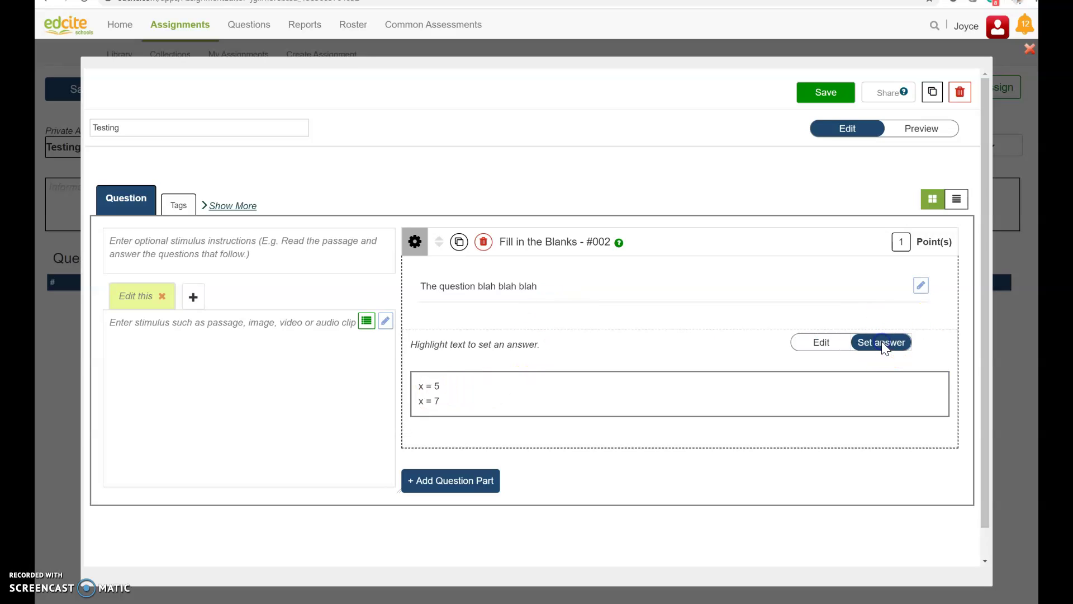
click(436, 385)
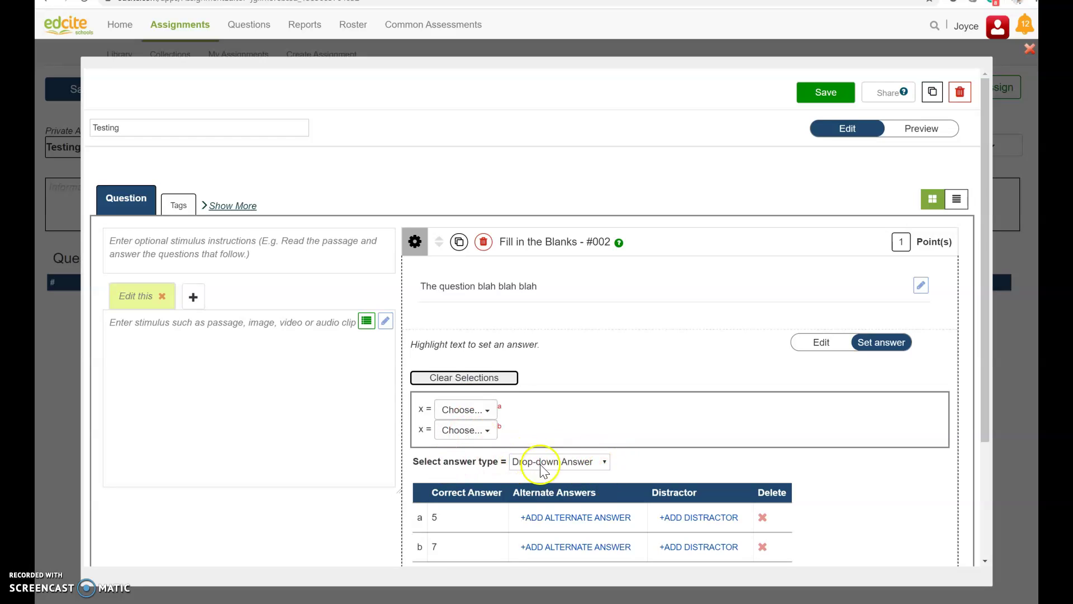
click(559, 462)
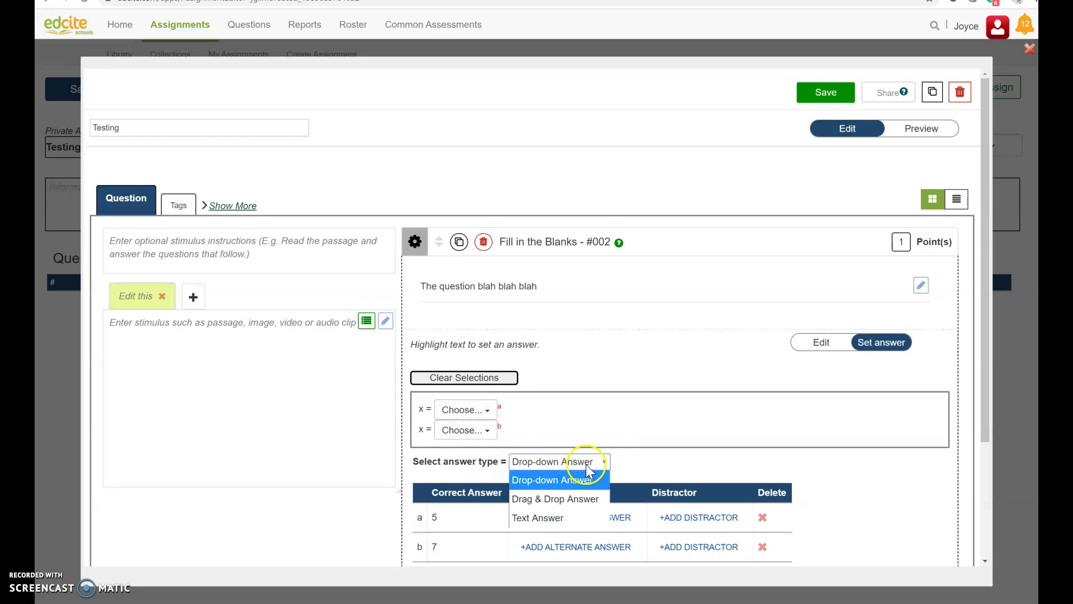
click(548, 517)
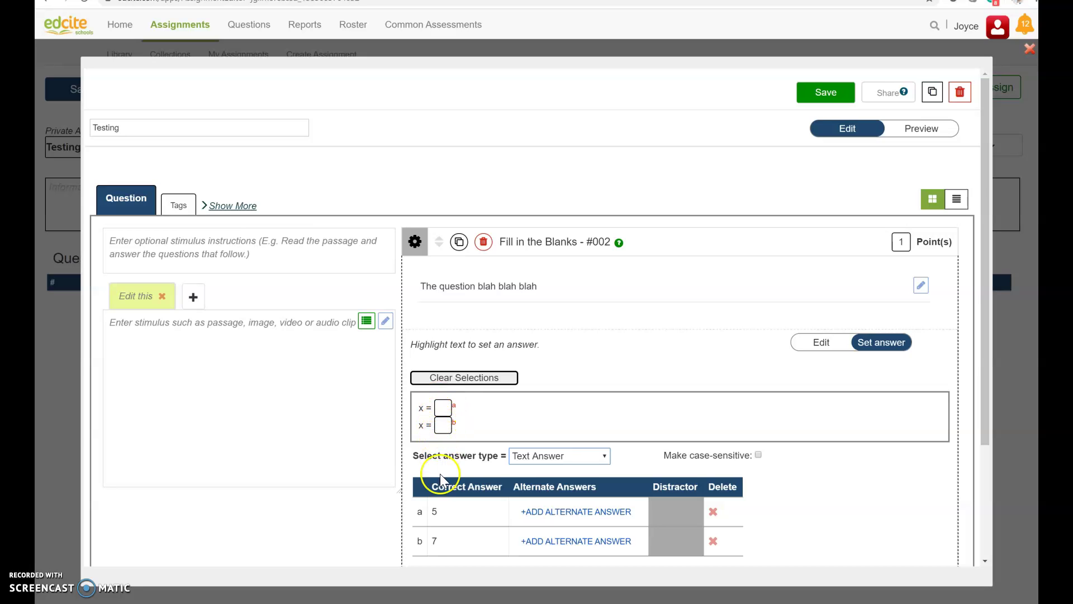
Enable group scoring in the question's settings, with answers a and b together in Group 1
scroll(440, 474, down, 1)
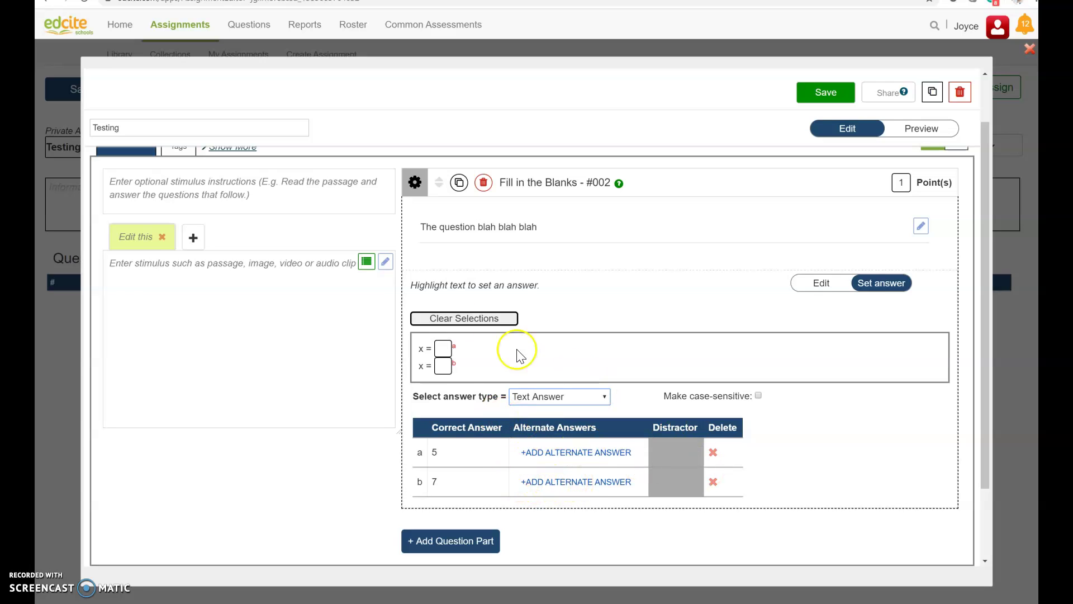
click(414, 184)
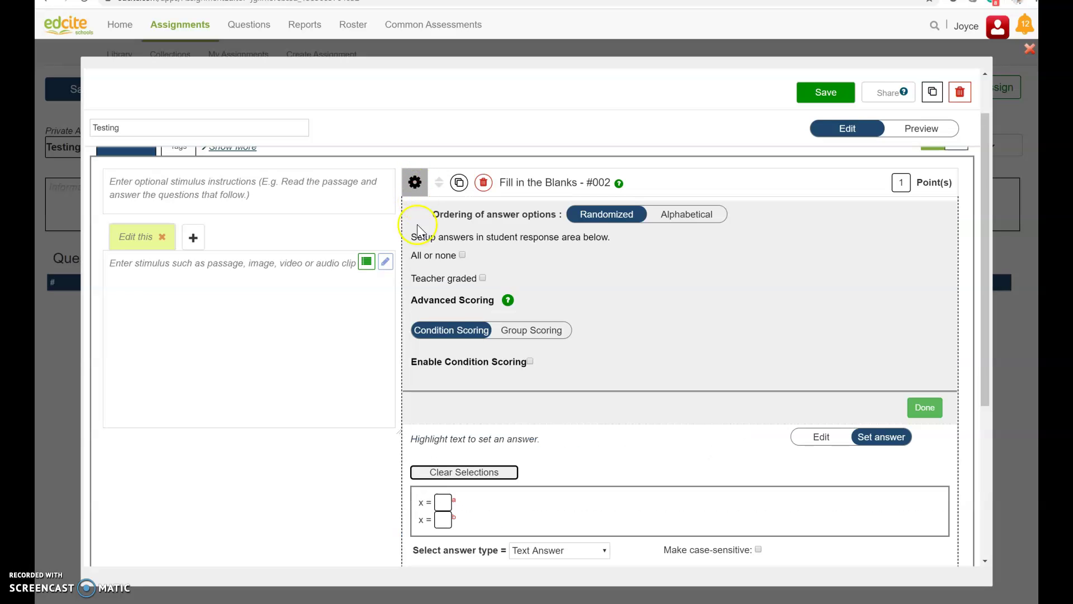
click(533, 333)
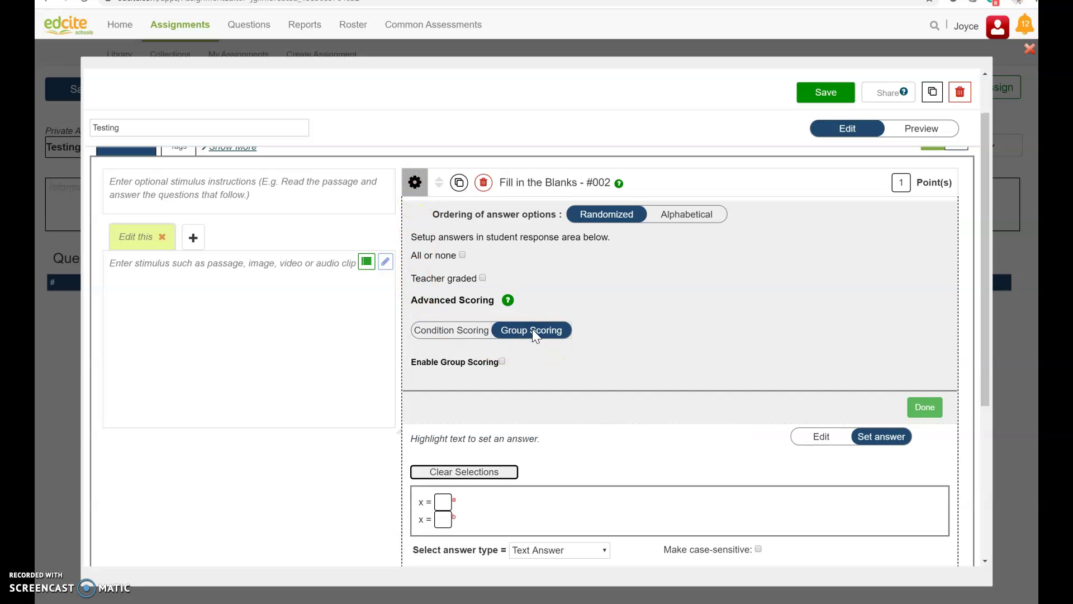
click(926, 413)
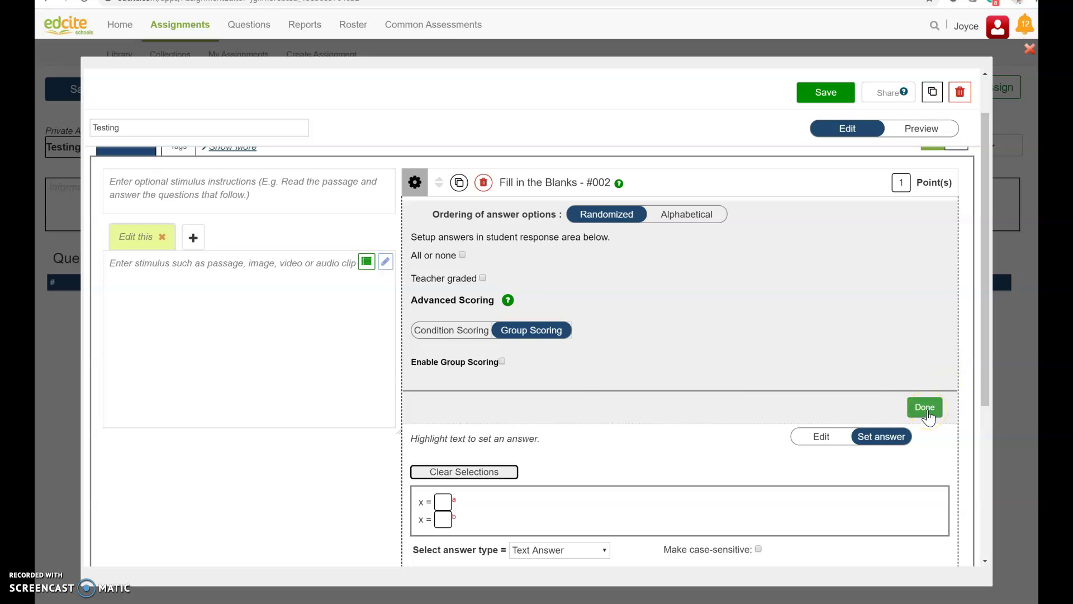
click(496, 359)
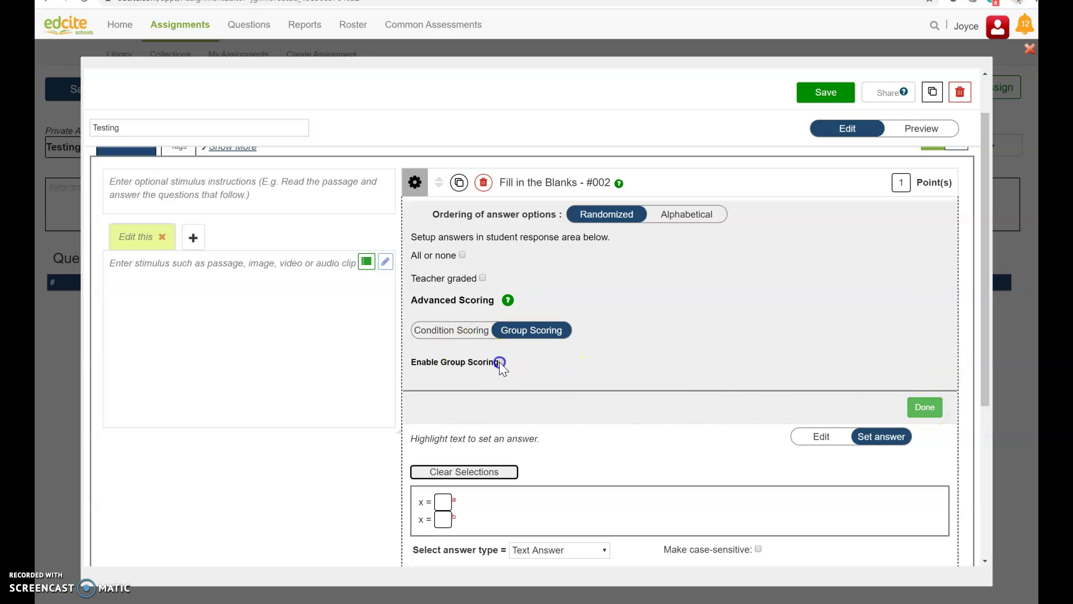
click(499, 362)
click(469, 330)
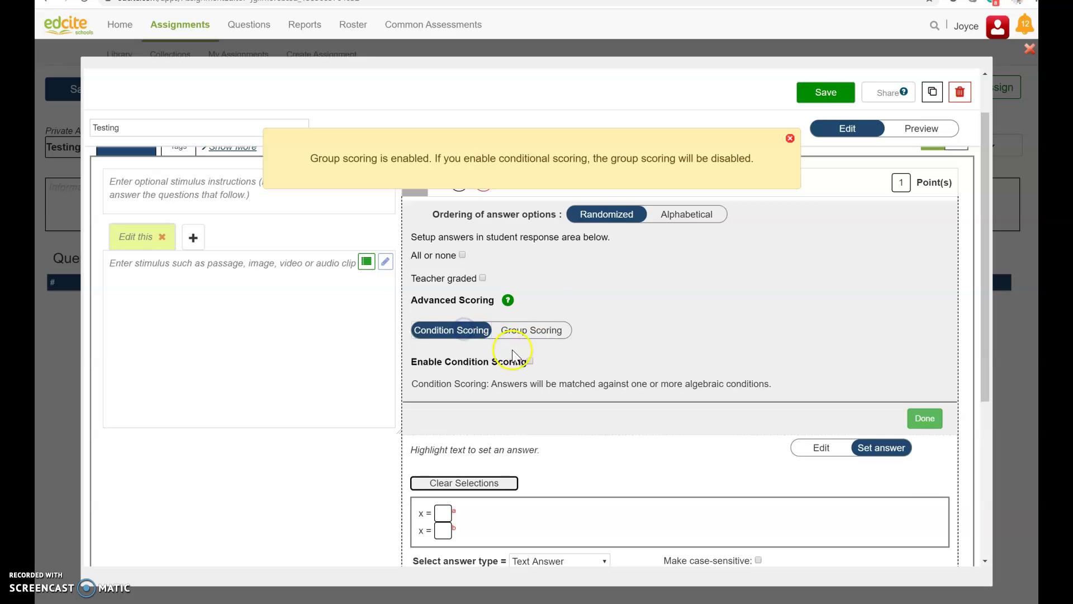
click(528, 334)
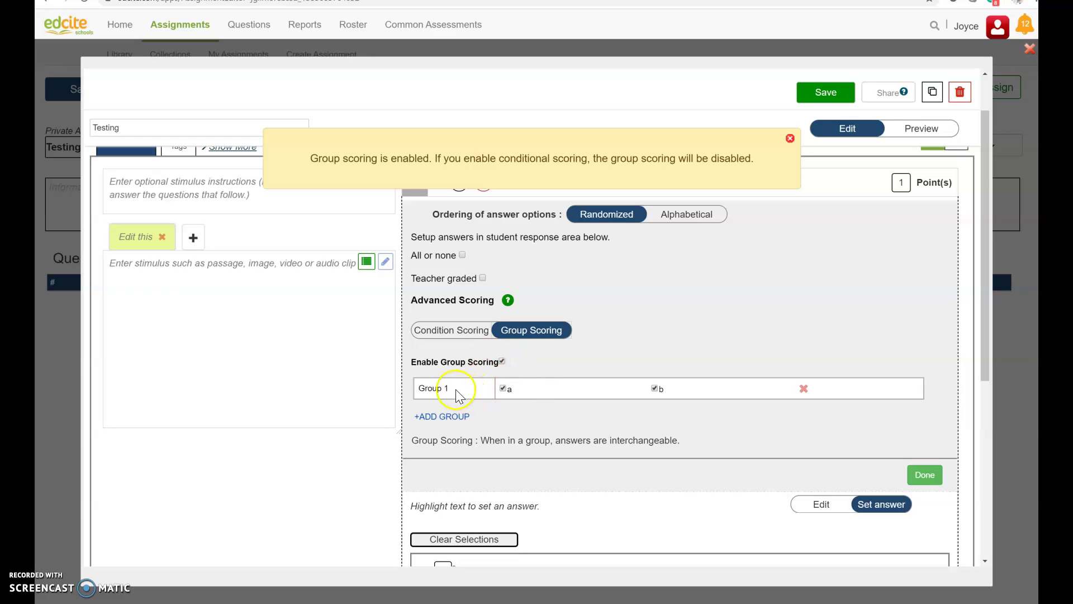
scroll(527, 369, down, 2)
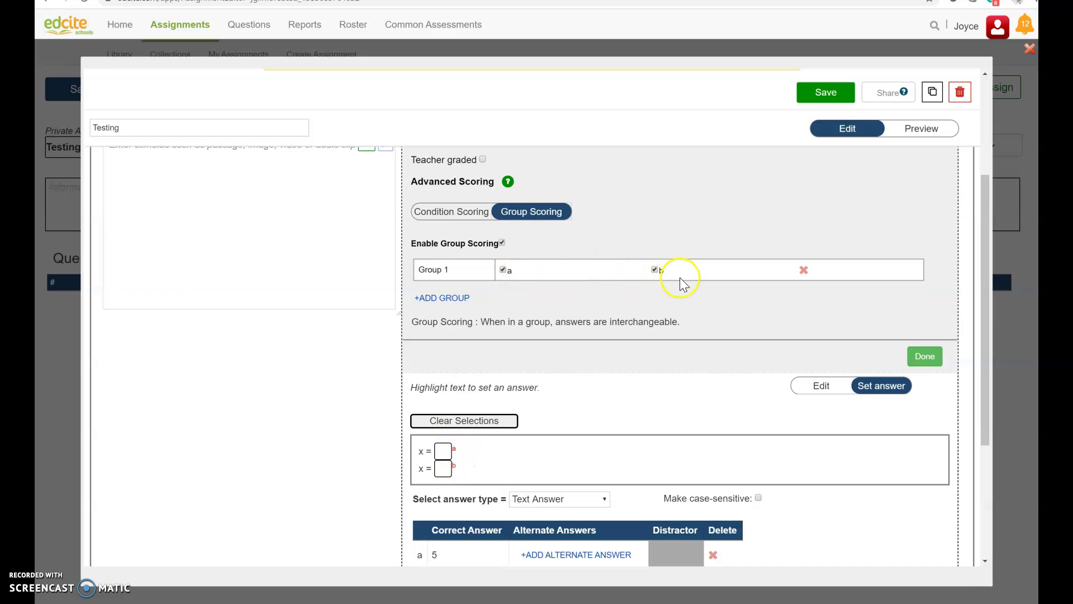
click(924, 358)
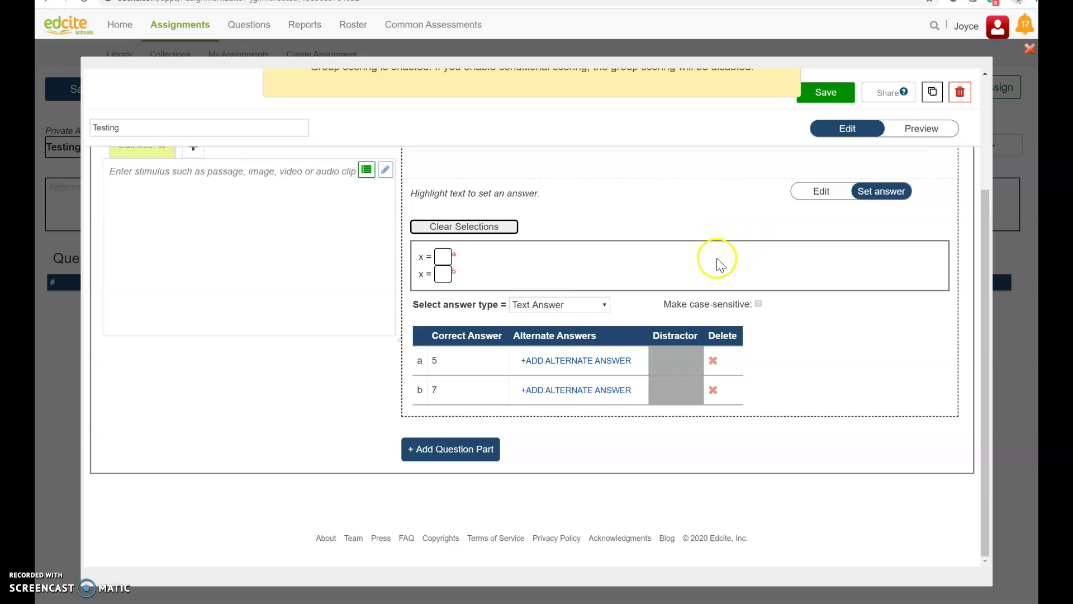
Save the finished question, close its editor and save the Testing assignment
scroll(716, 245, up, 2)
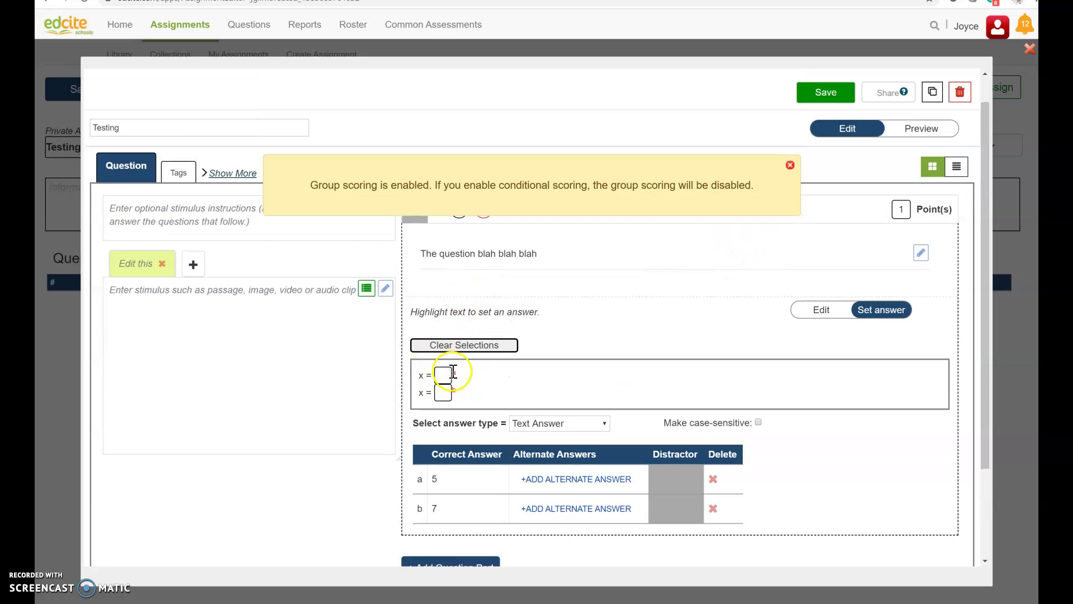
scroll(475, 386, down, 2)
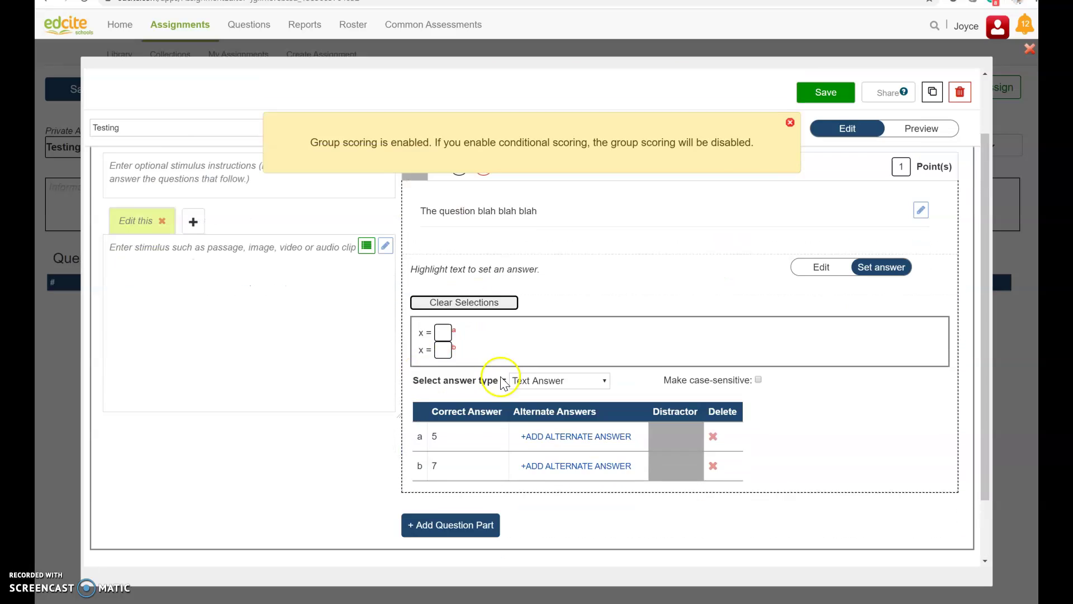
scroll(821, 270, up, 3)
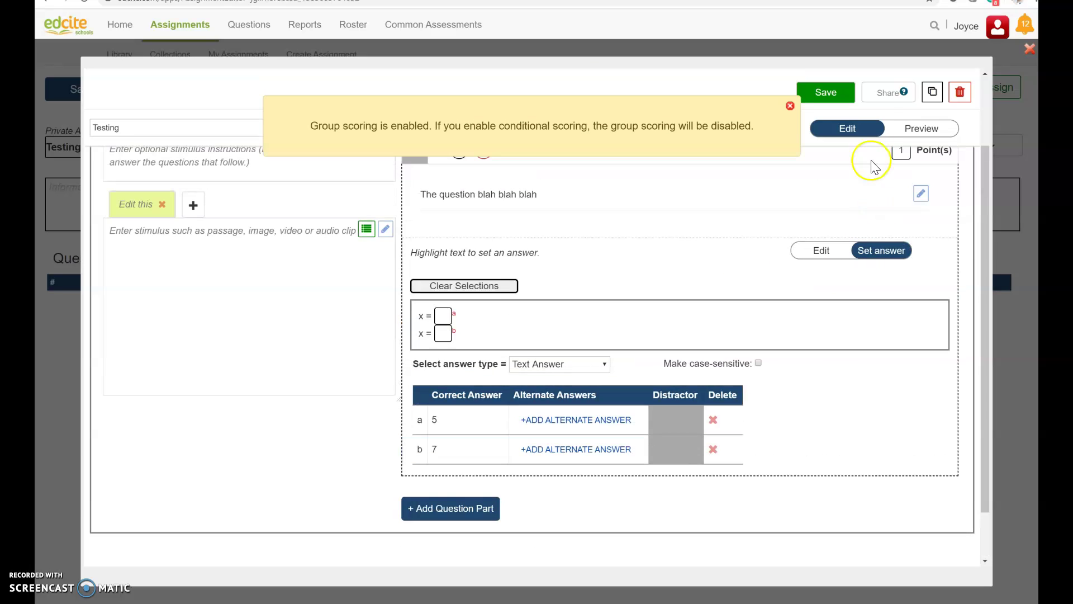
click(824, 93)
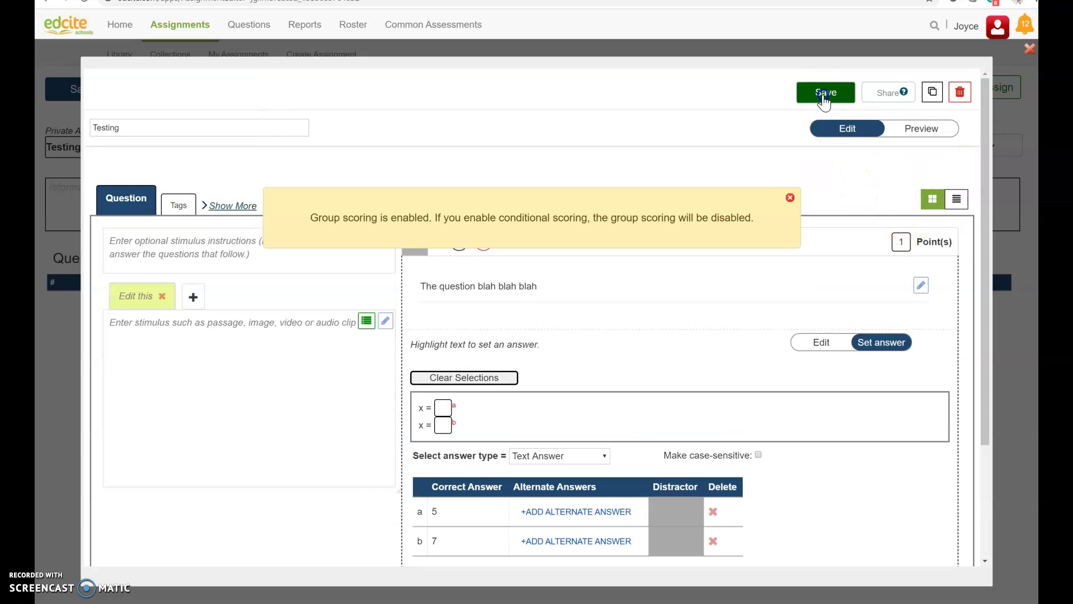
click(1030, 51)
click(103, 96)
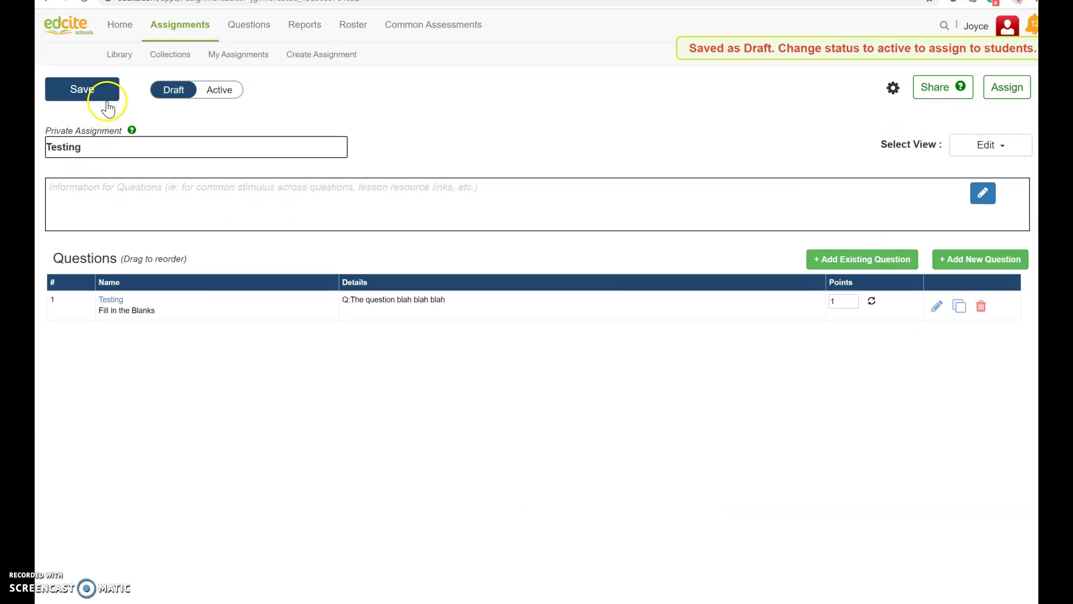
Look over the existing questions that can be added to the assignment, and return without adding any
click(850, 259)
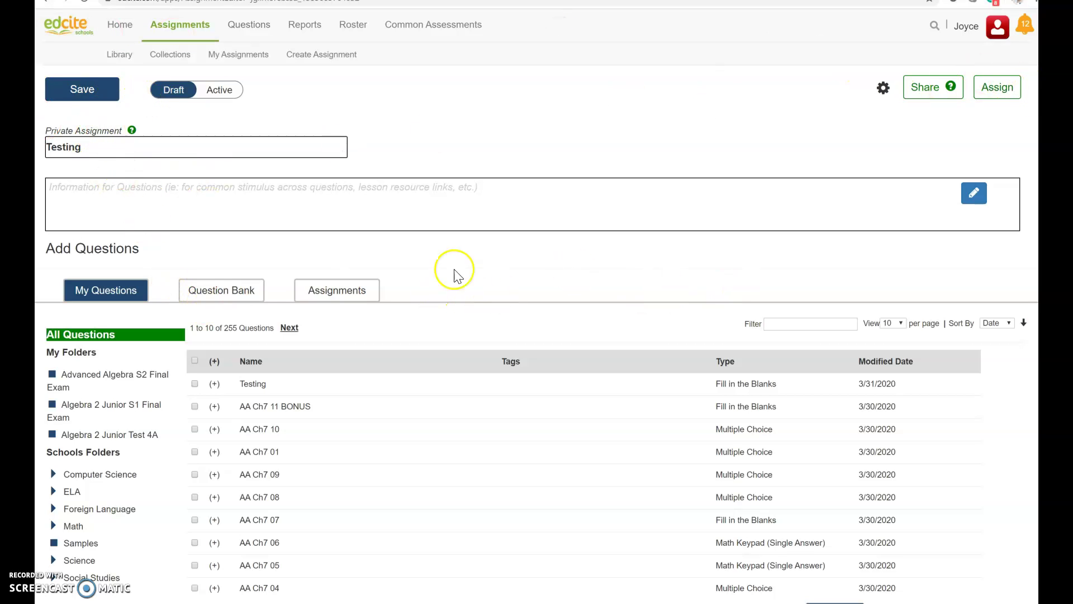
scroll(491, 290, down, 1)
scroll(491, 290, up, 1)
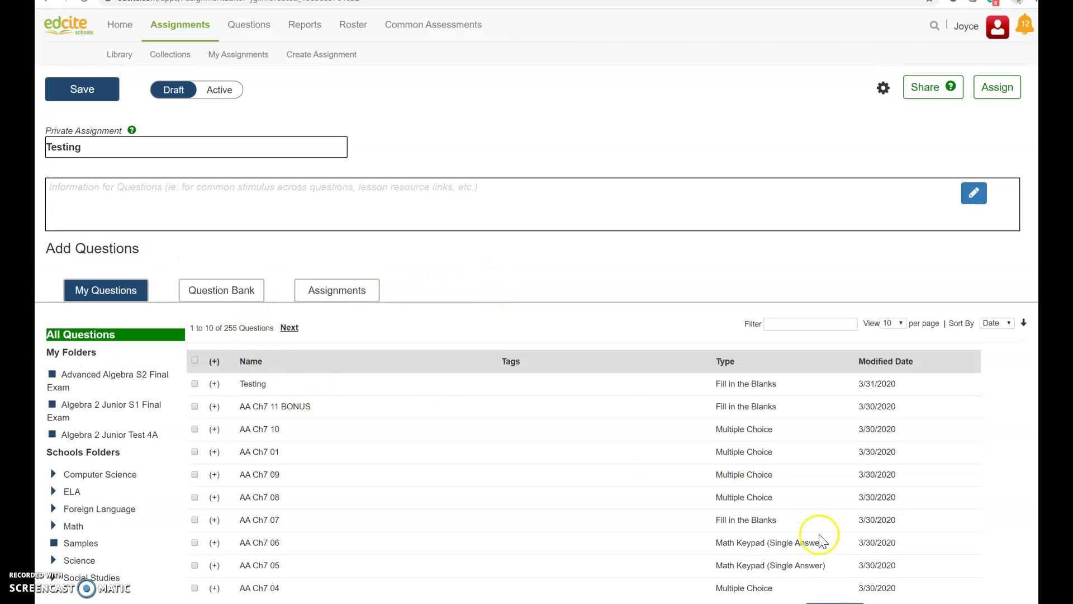
click(834, 603)
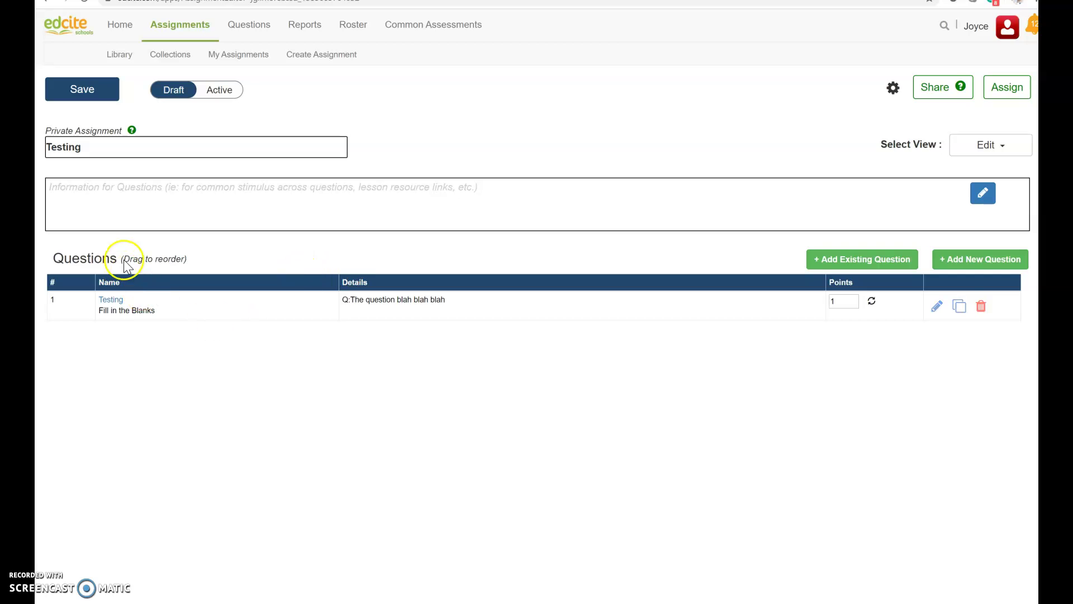
Add a new question of the Math Response type Math Keypad (Single Answer) - #063 to the assignment
click(981, 262)
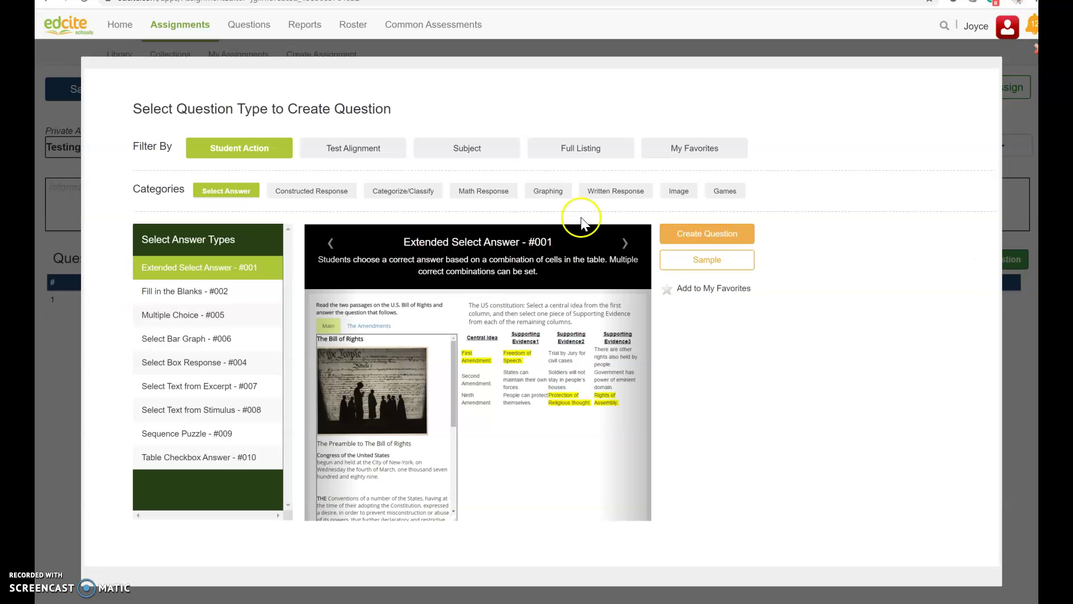
click(468, 193)
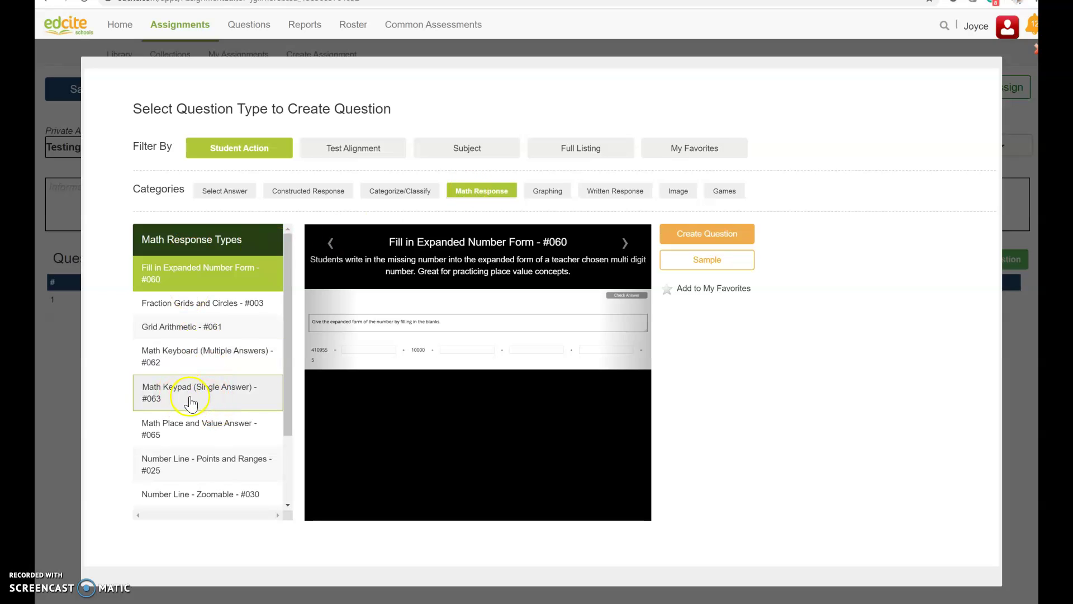
click(204, 400)
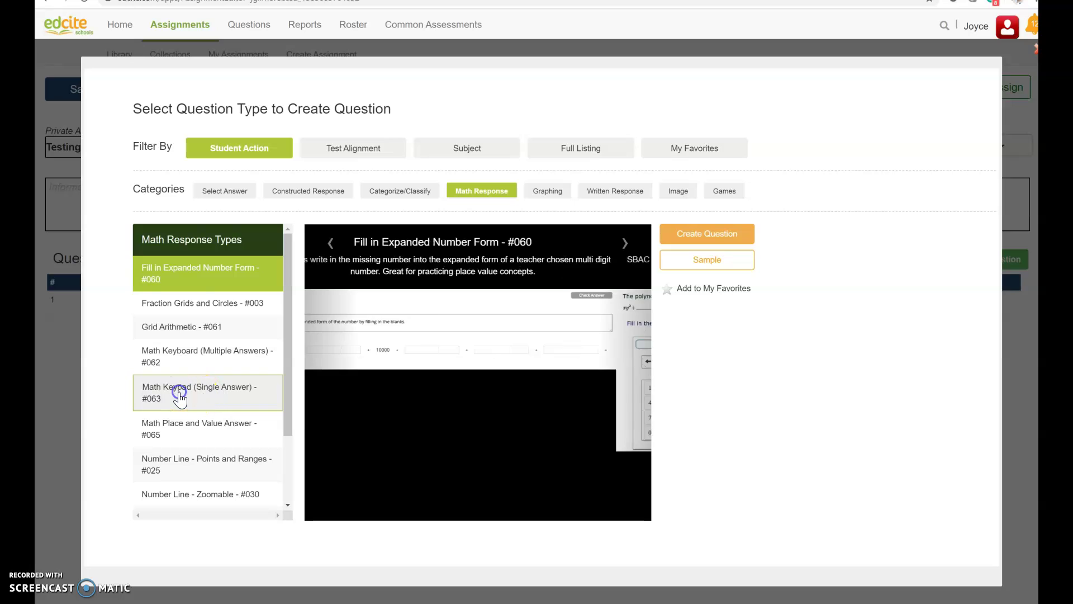
click(704, 239)
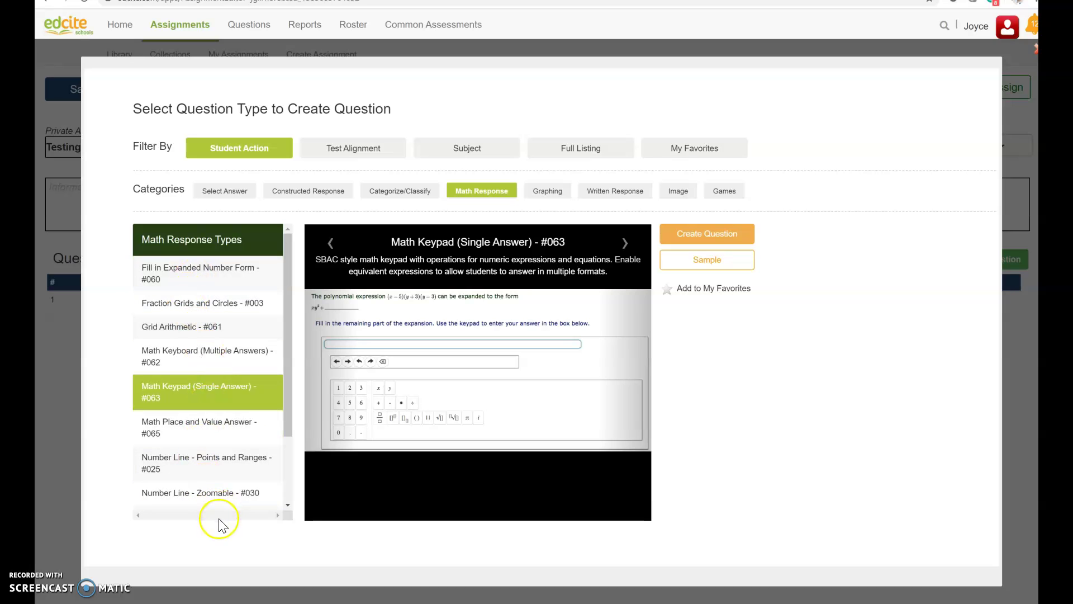
scroll(210, 474, down, 2)
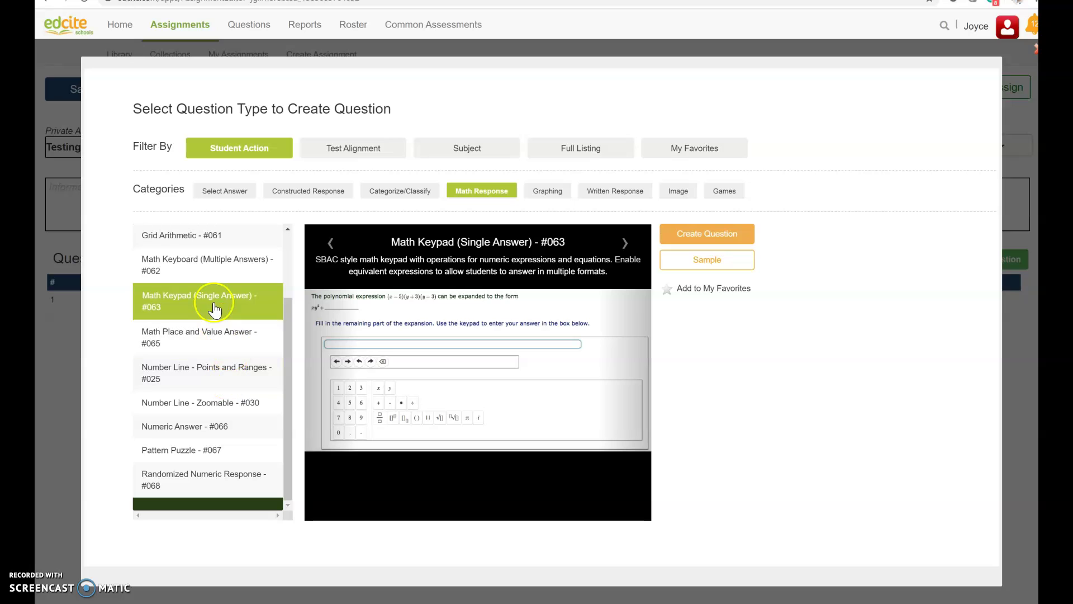
click(734, 242)
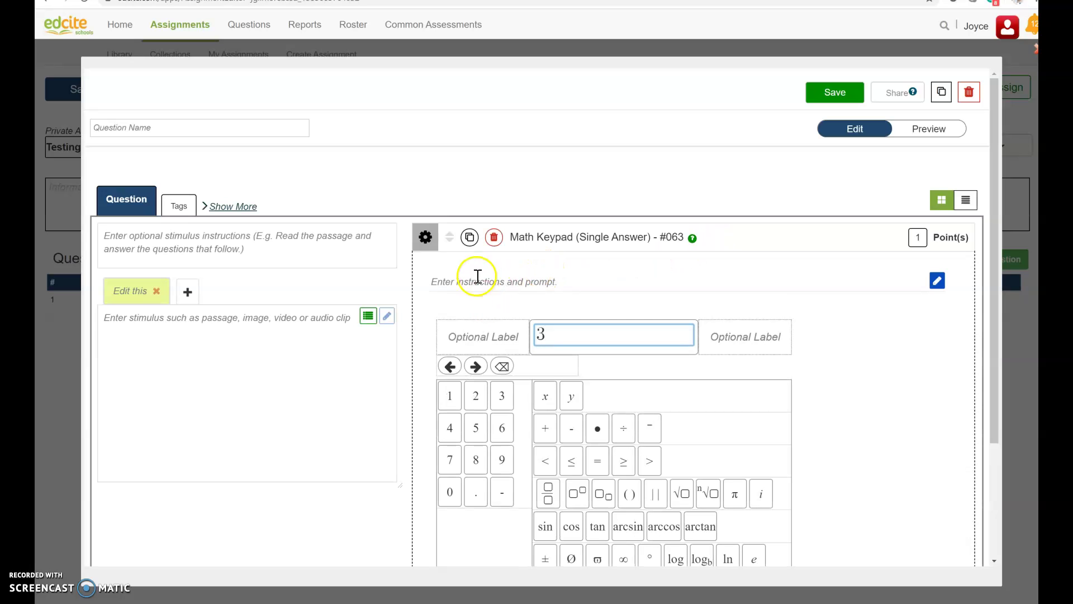
Enter "Solve the equation....type your answer" as the math keypad question's prompt
click(479, 281)
text(So)
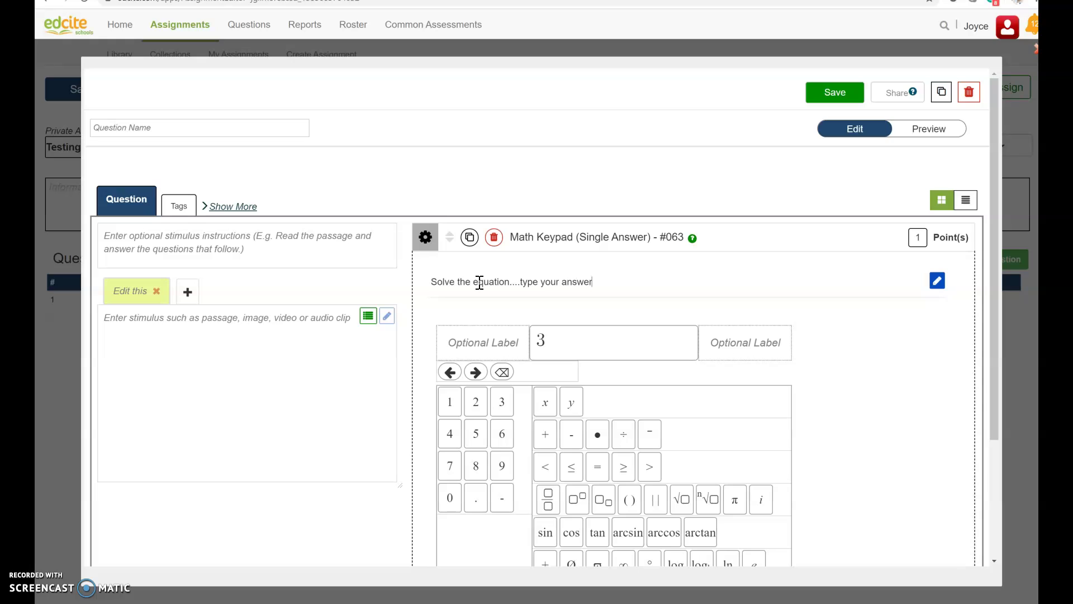
Replace the math keypad question's default answer with the fraction (3 ± √7)/8
drag(576, 338, 534, 340)
key(BackSpace)
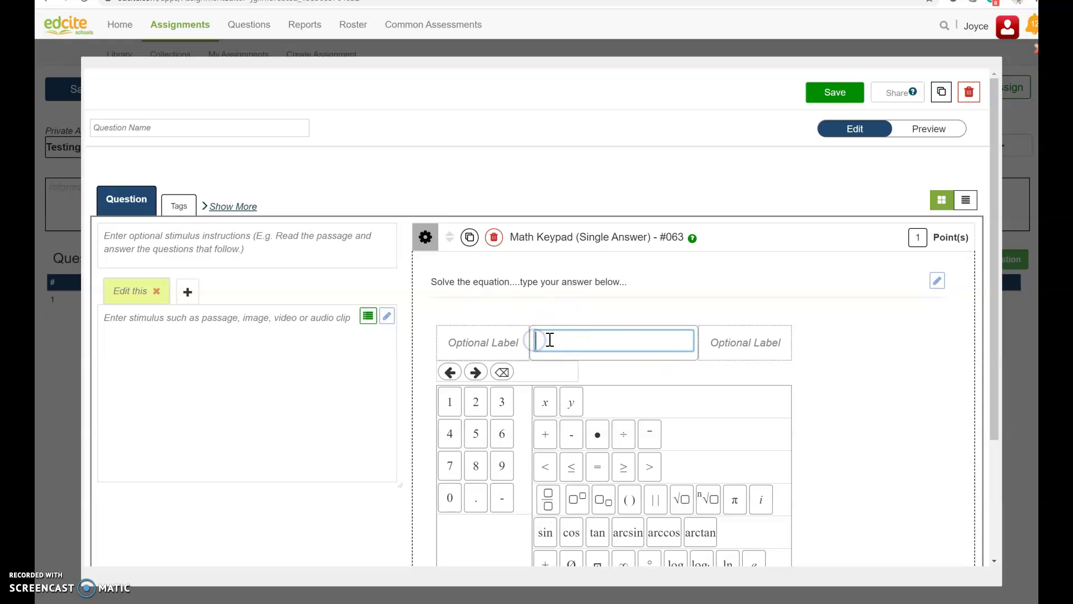
scroll(551, 310, down, 1)
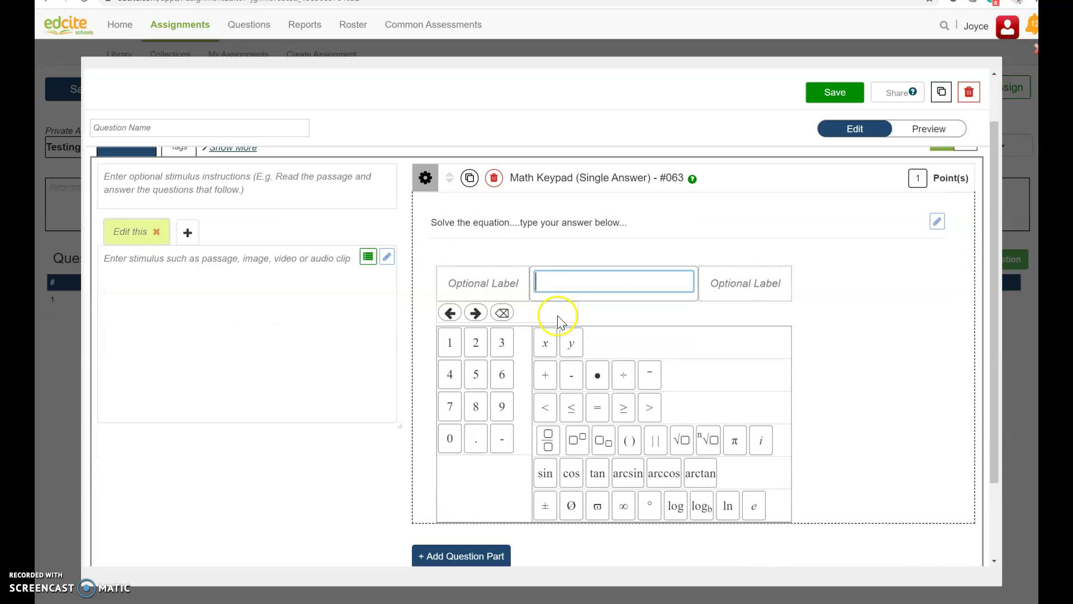
click(547, 440)
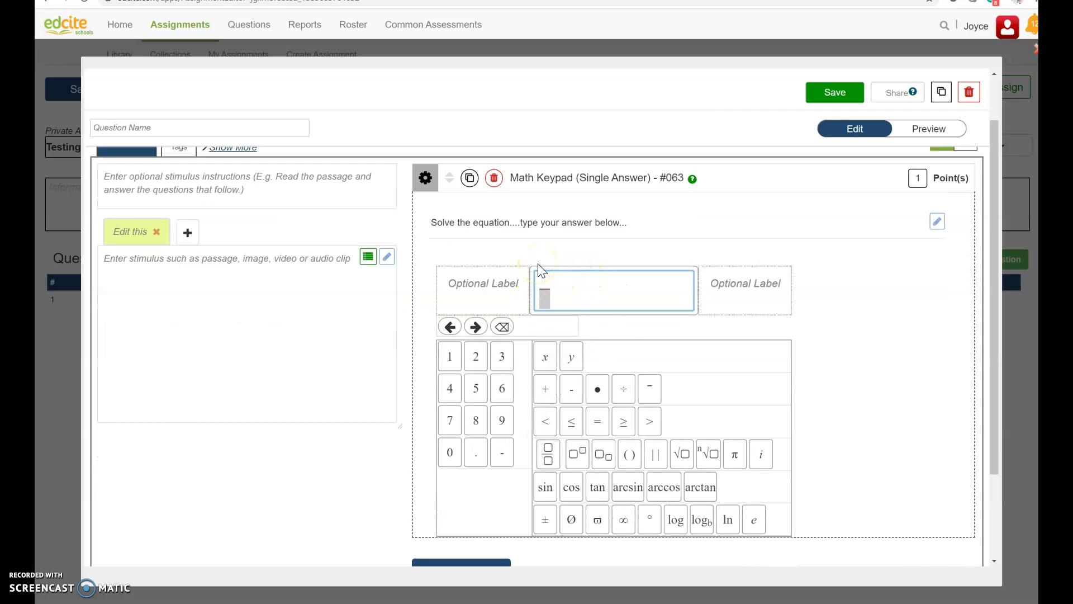
text(3)
click(545, 520)
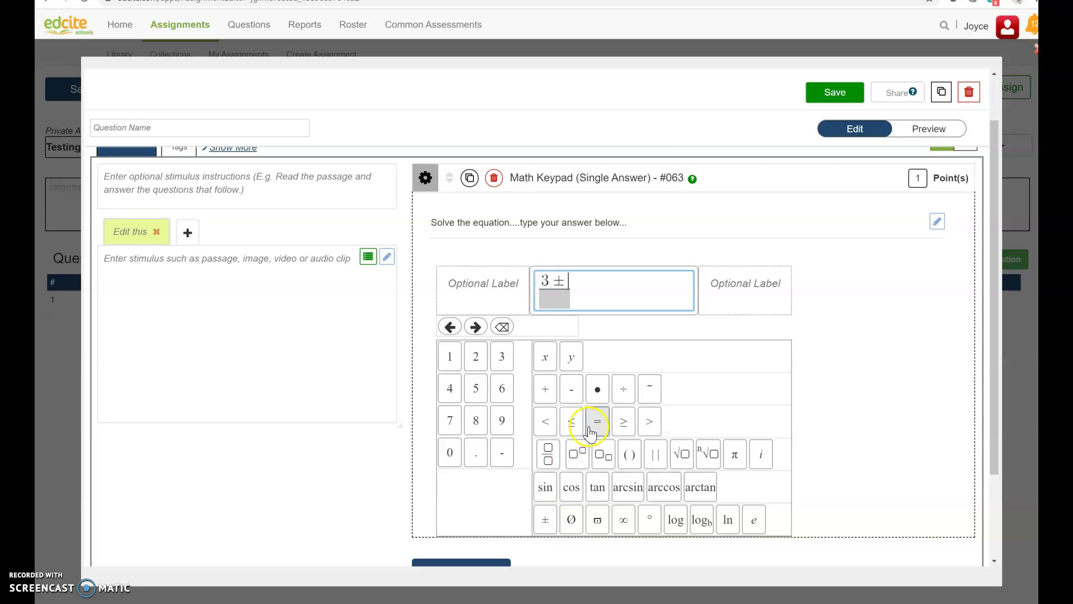
click(682, 454)
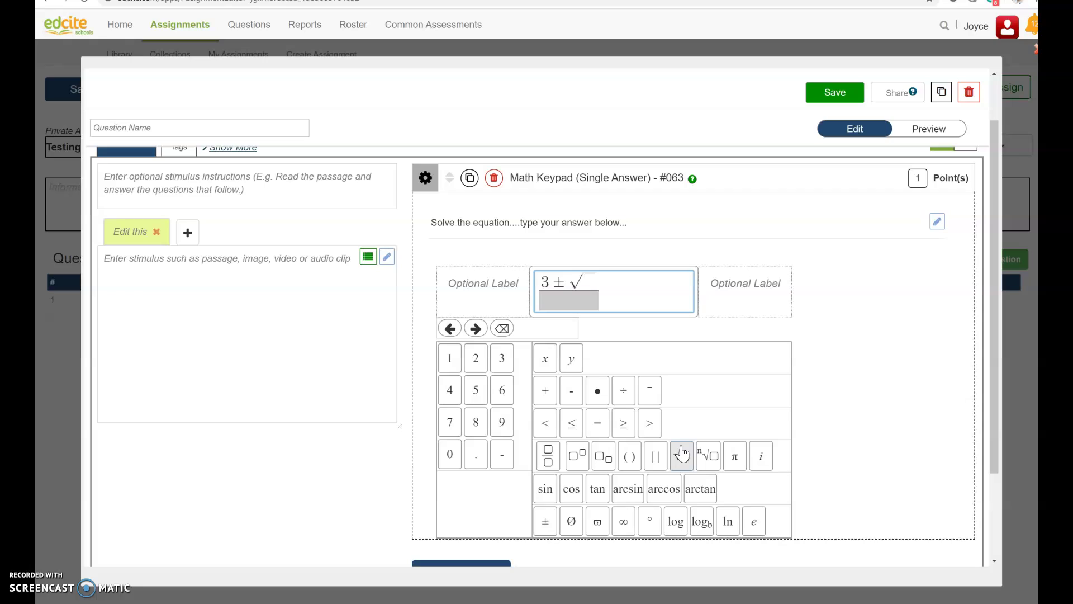
click(569, 302)
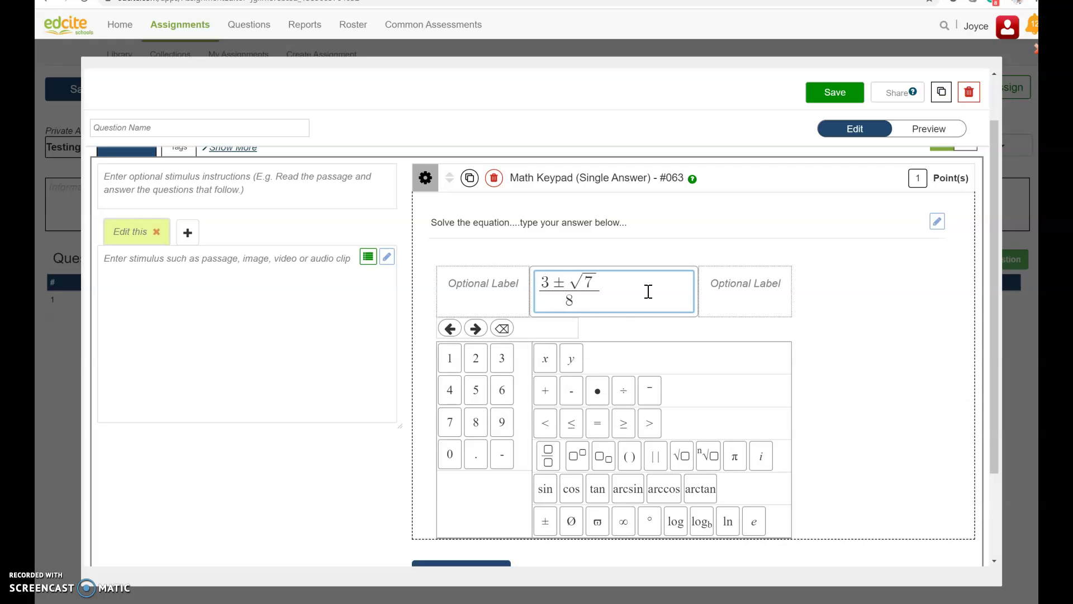
click(628, 295)
Check the question's keypad choices and allowed-answer settings without changing them, close the settings and save the question
click(428, 180)
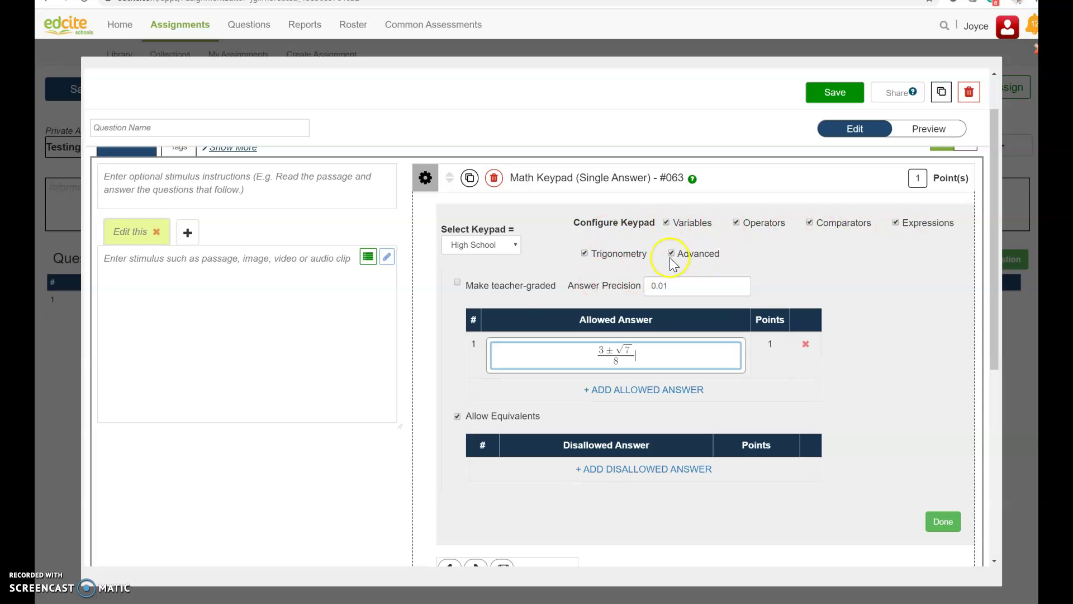
click(495, 247)
click(498, 248)
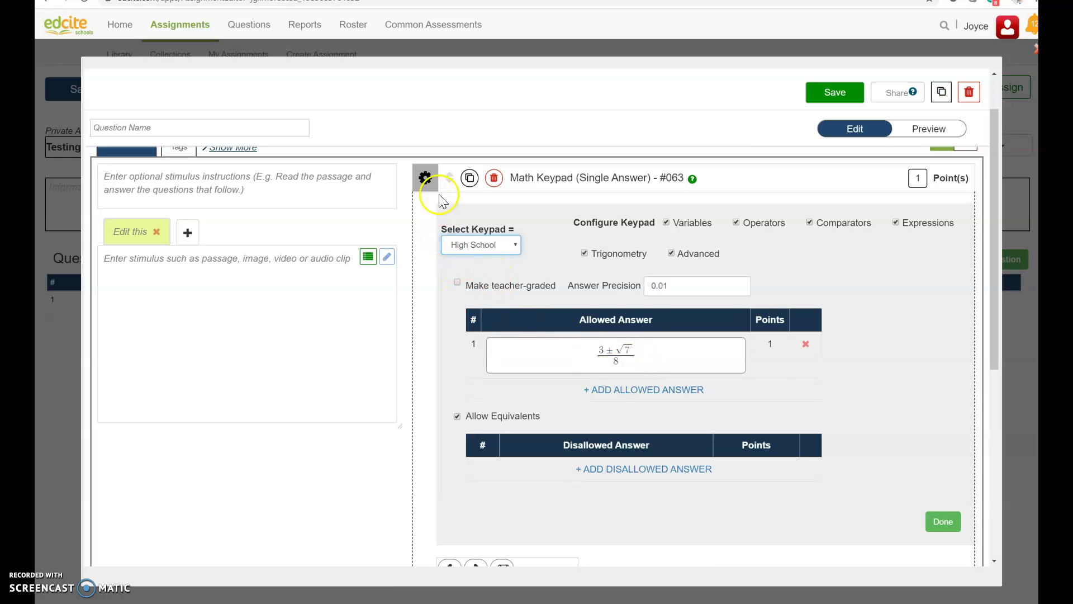
click(426, 178)
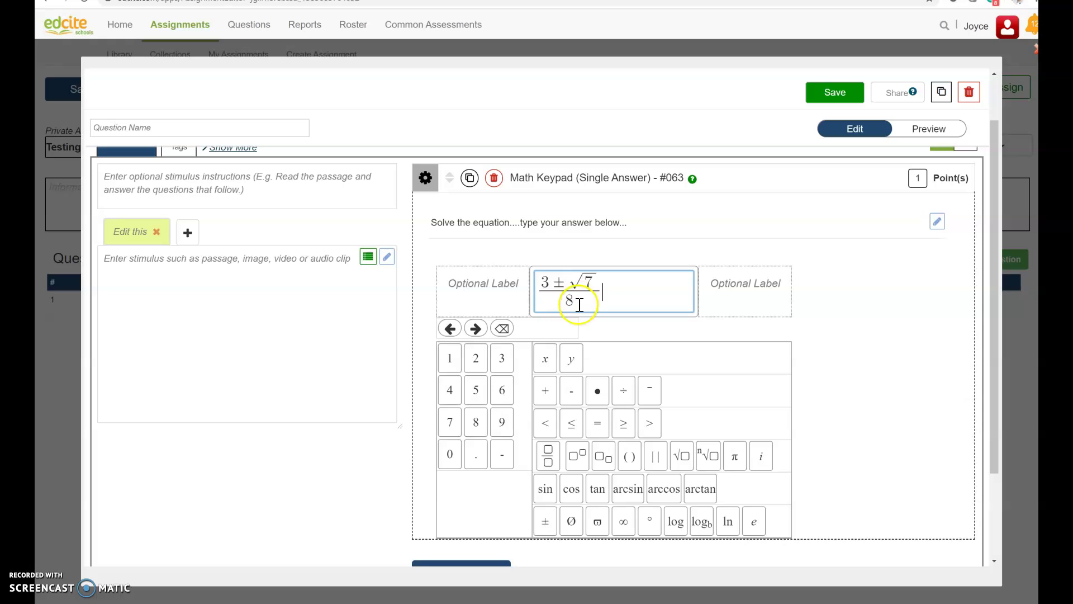
click(842, 95)
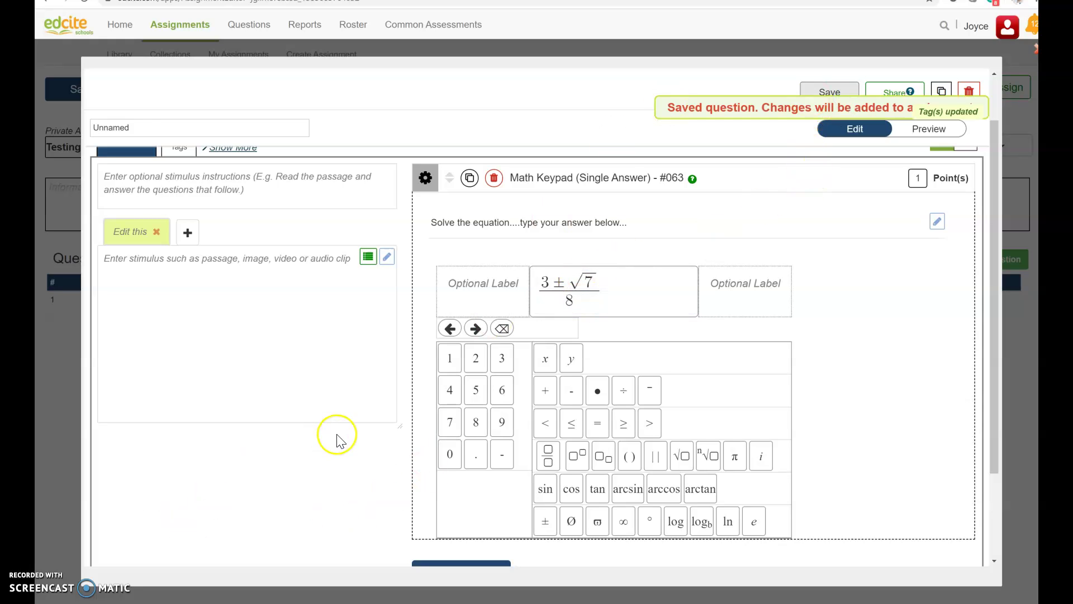